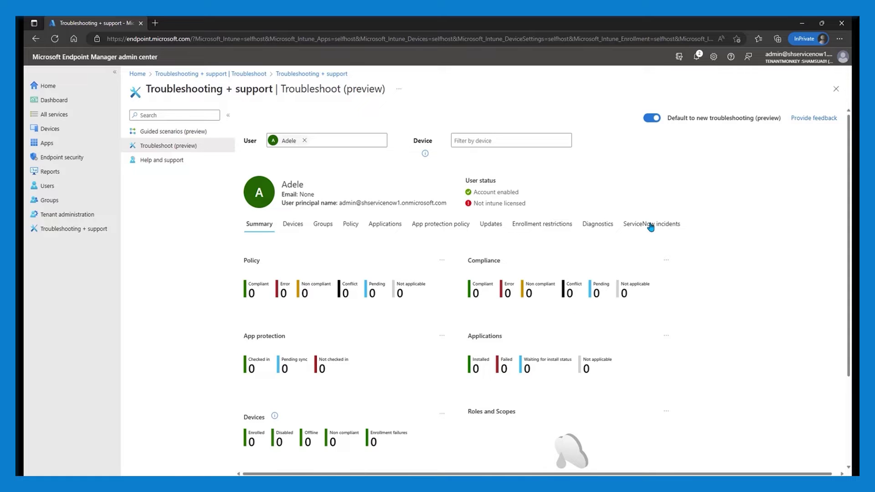
Show the user's ServiceNow incidents in Endpoint Manager admin center.
click(619, 229)
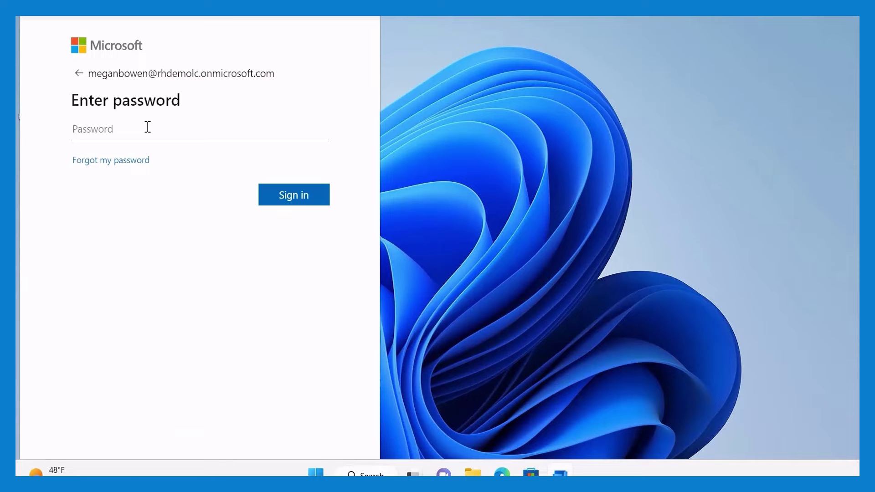
text(**************)
key(Return)
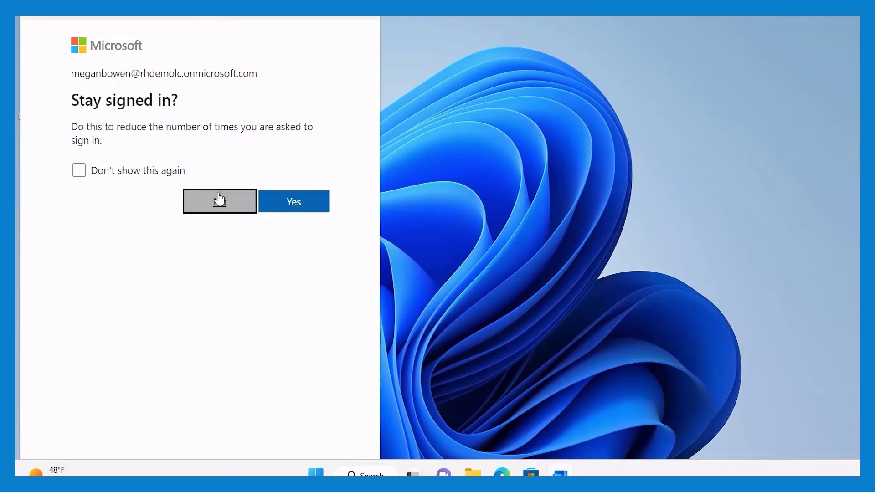
click(219, 199)
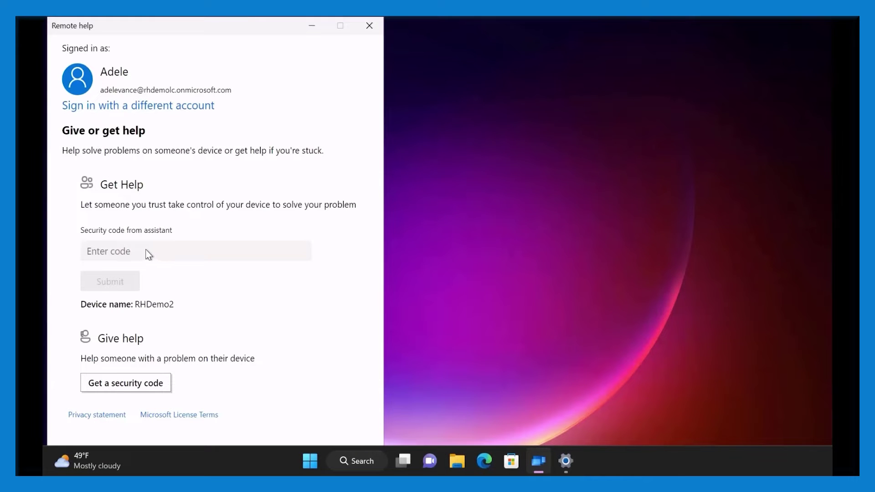
click(146, 250)
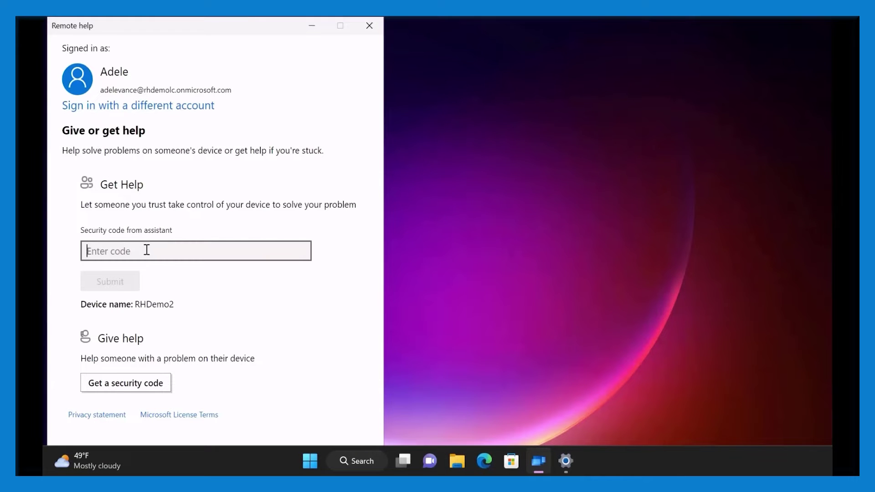
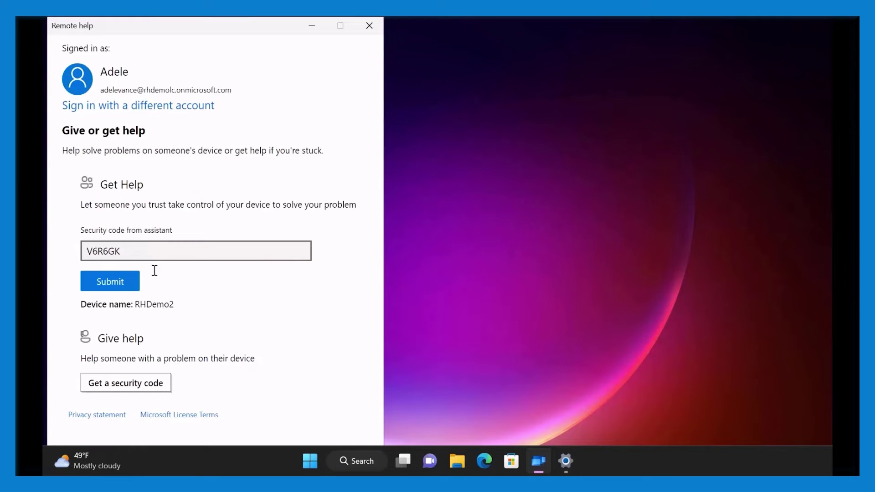
click(122, 283)
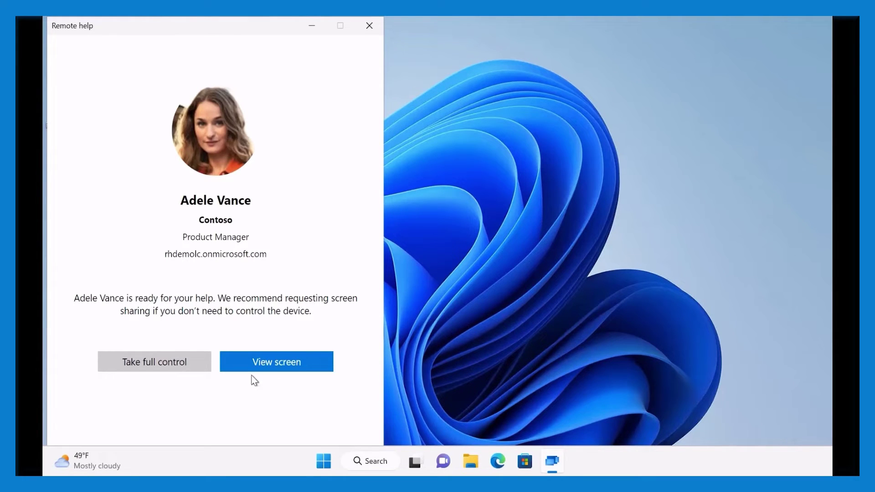
Request full control of the user's PC and allow it on the user's side.
click(168, 364)
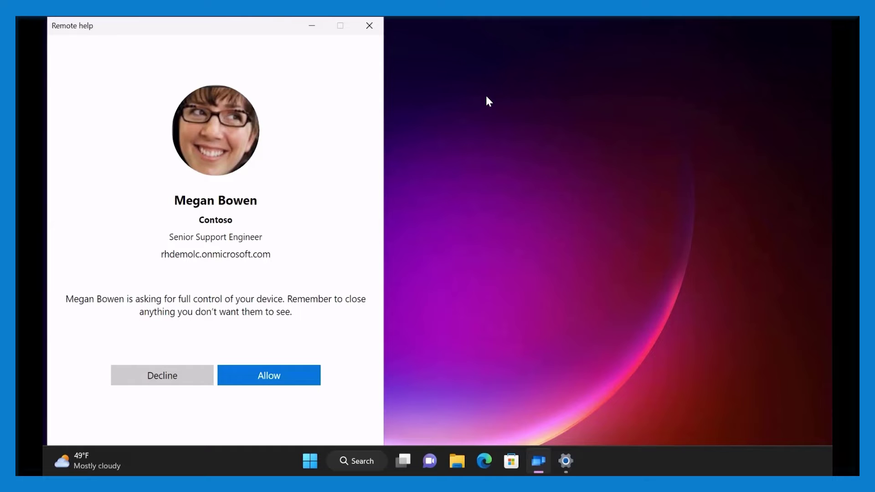
click(258, 377)
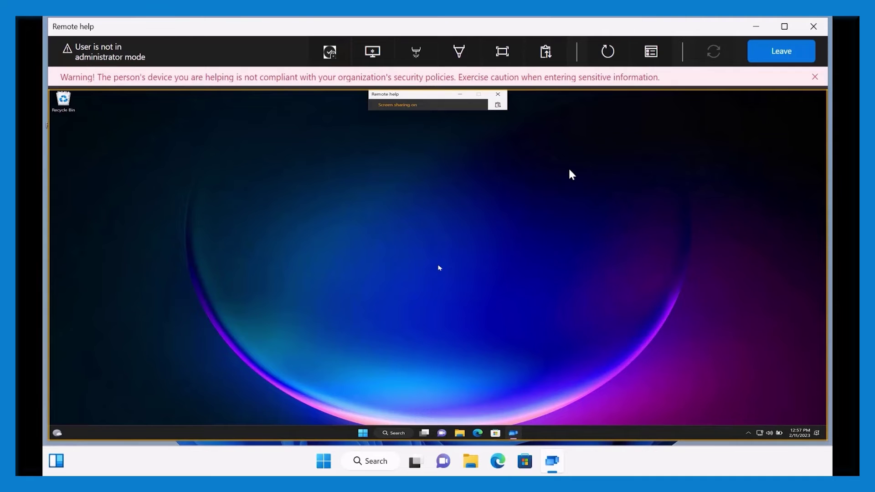
Select the ReinstallWindowsMediaPlayer script on the desktop, then restore the Remote Help session.
click(752, 29)
click(63, 110)
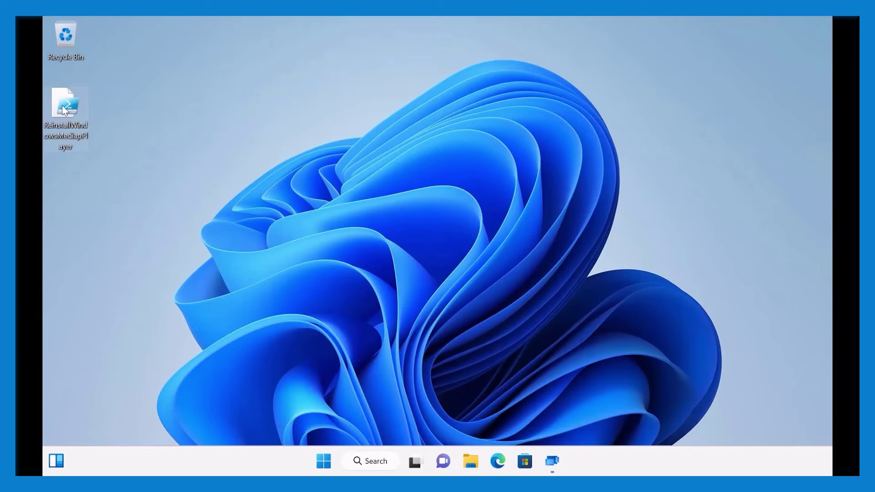
click(553, 463)
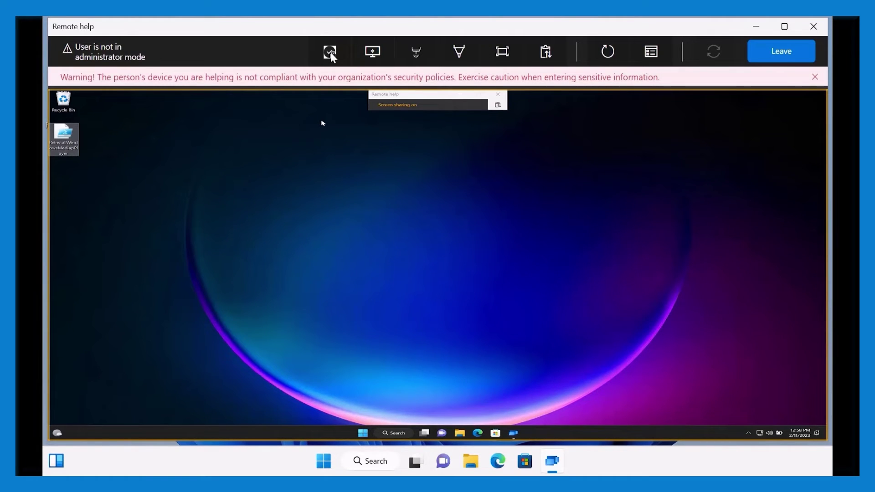
Start the Remote Help admin session and launch Terminal (Admin) on the remote PC.
click(330, 52)
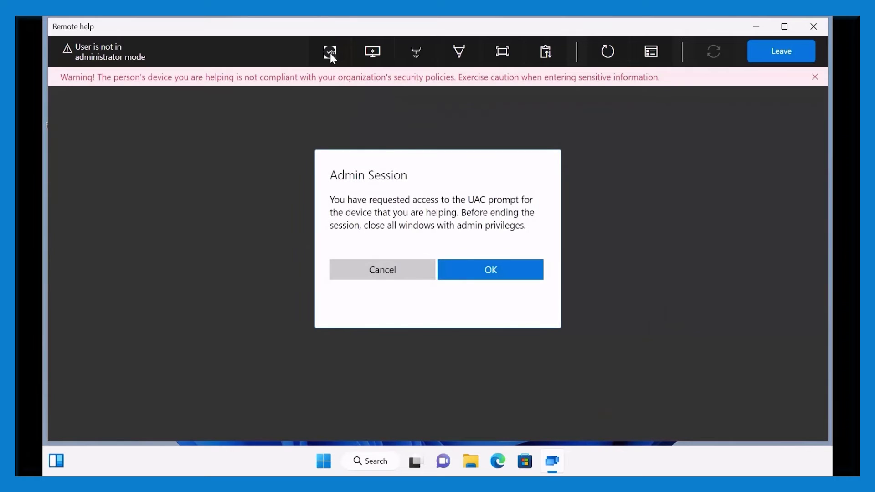
click(514, 275)
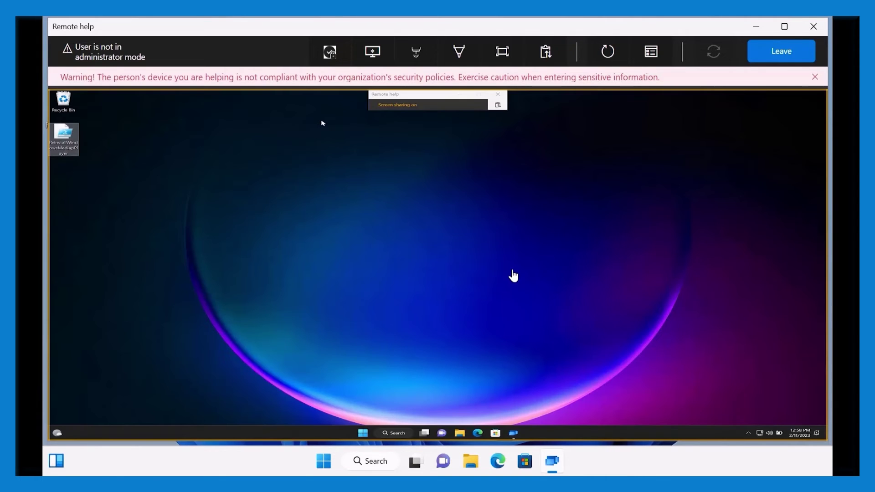
right_click(364, 434)
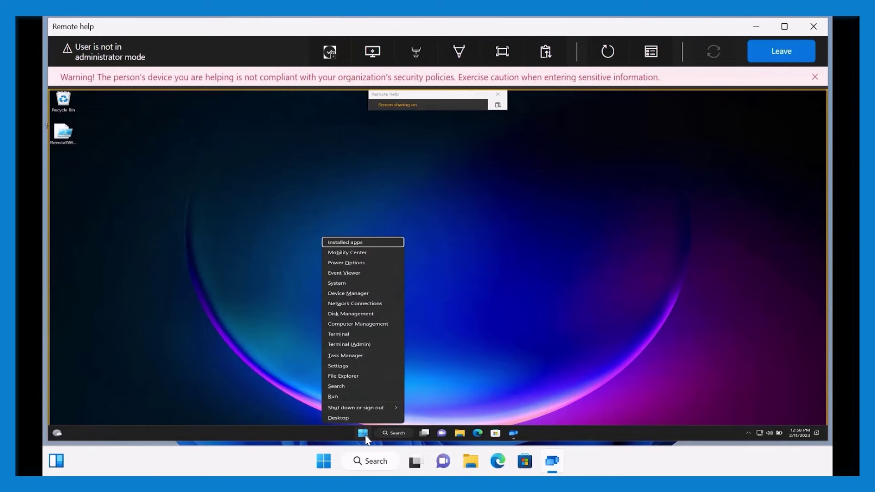
click(366, 351)
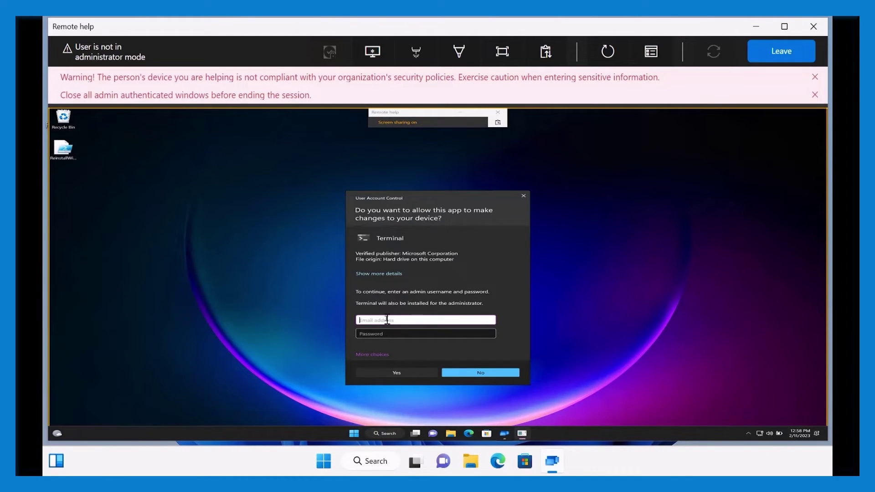
text(azuread\)
text(megan)
text(bowen)
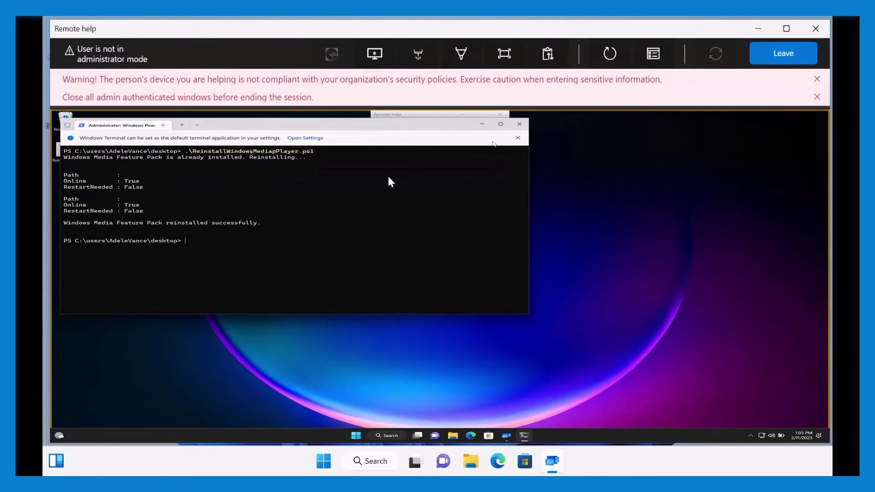
Launch Media Player from the remote Start menu search to verify the reinstall.
click(357, 437)
text(media player)
key(Return)
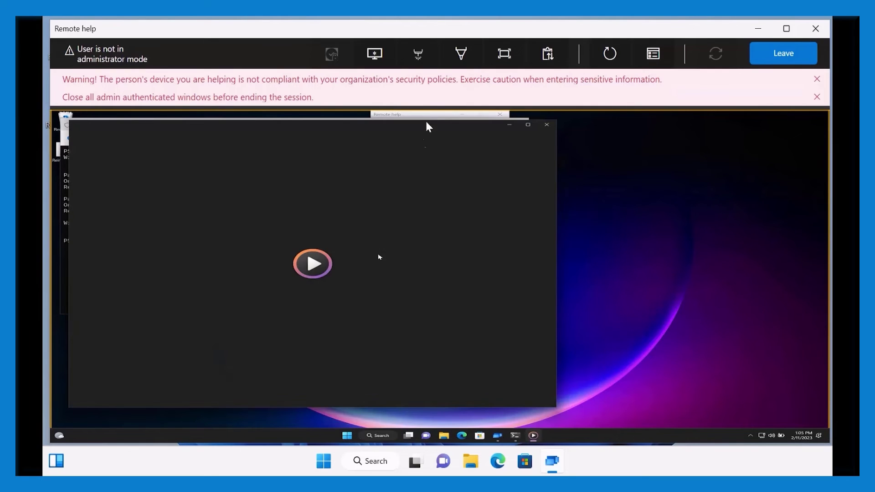
click(420, 57)
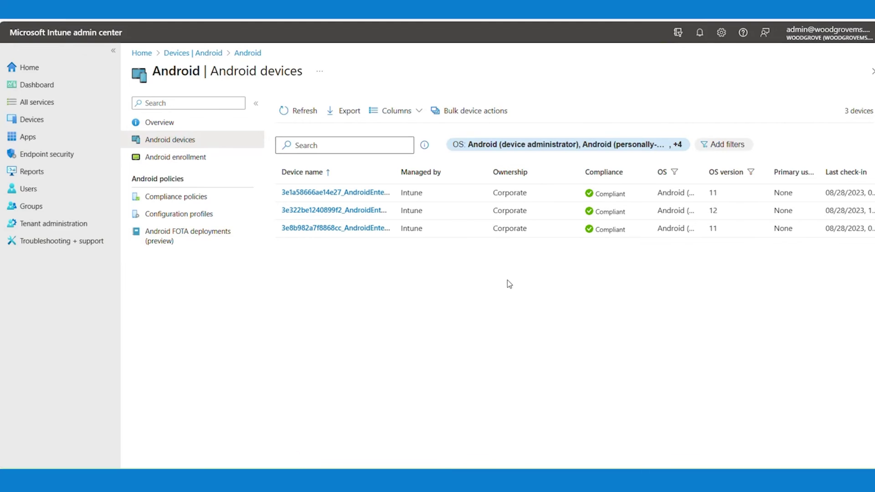
Launch an unattended-control remote assistance session on the Oregon Branch Zebra TC52.
click(353, 229)
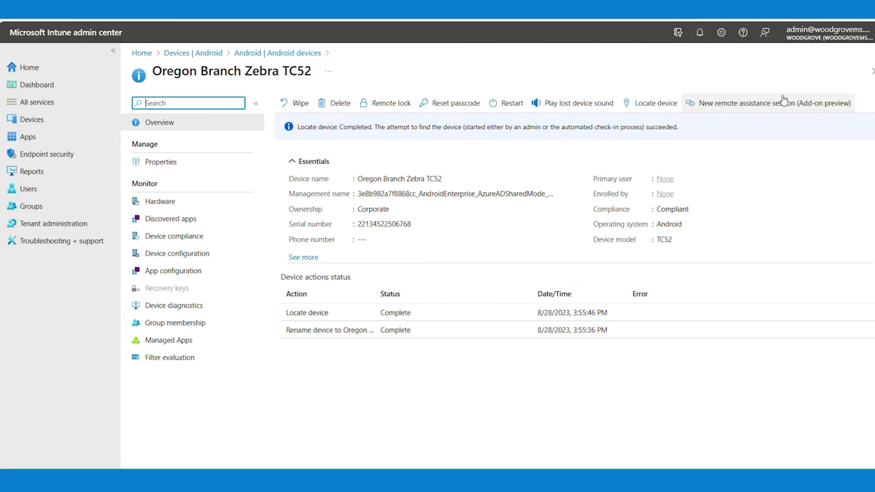
click(783, 101)
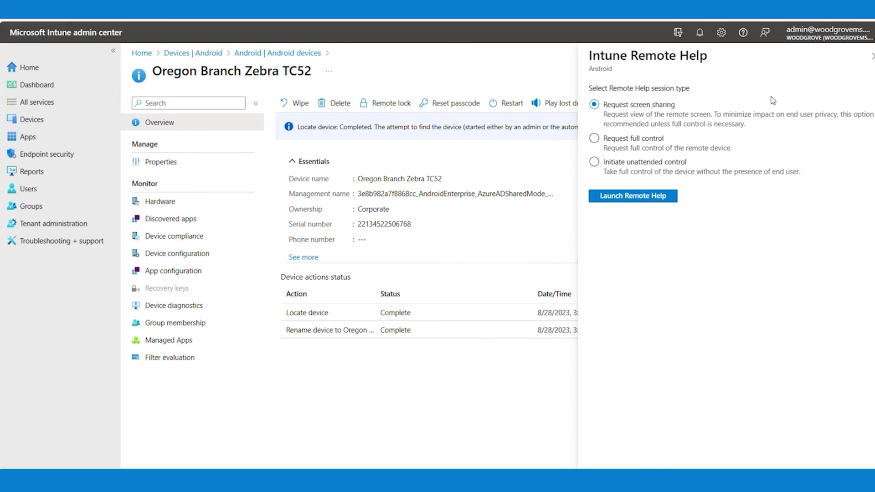
click(661, 170)
click(661, 198)
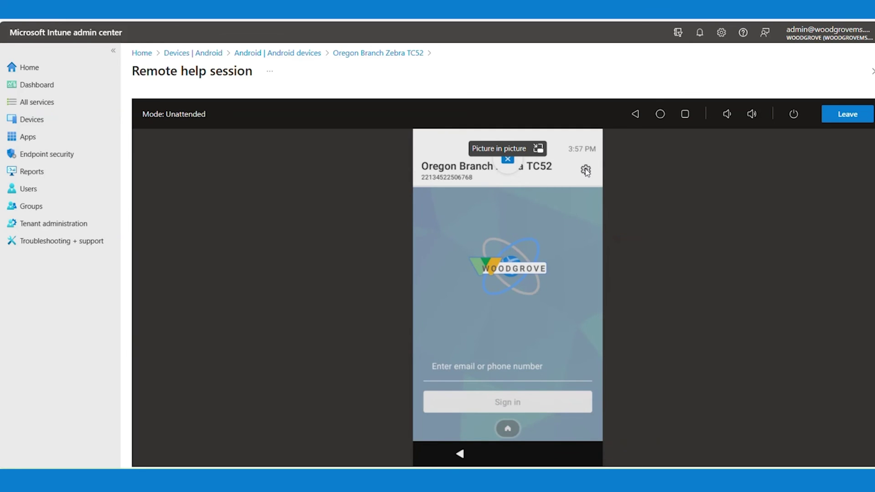
Switch on Use Bluetooth in the Zebra TC52's settings, then leave the session.
click(586, 170)
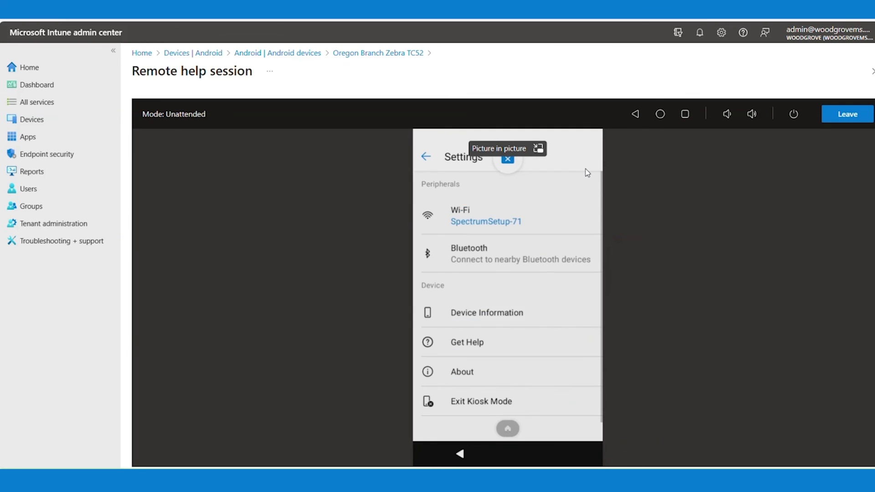
click(483, 253)
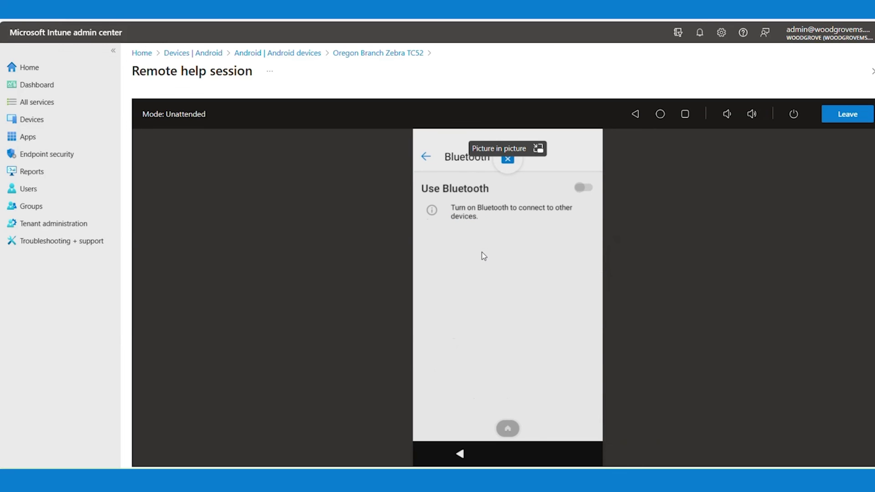
click(582, 188)
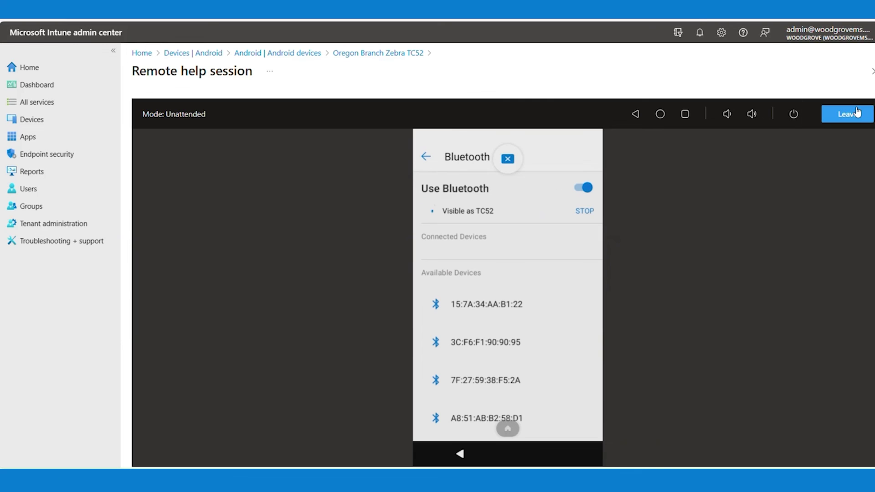
click(426, 158)
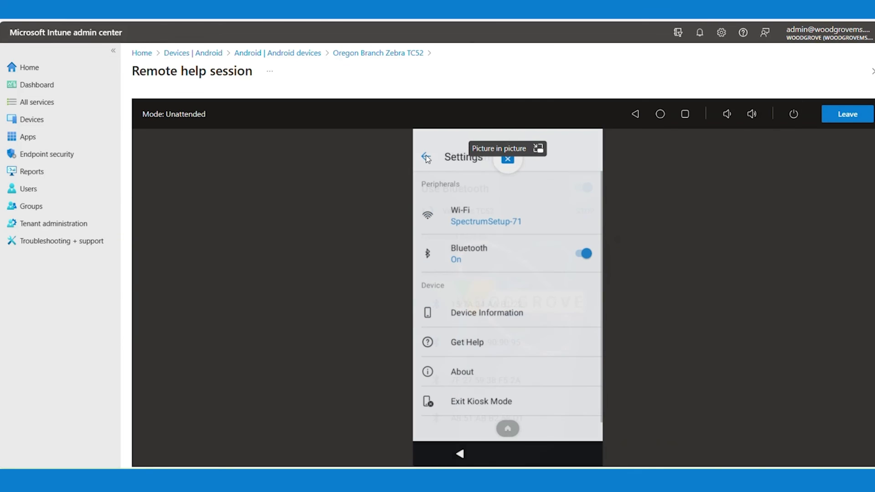
click(839, 119)
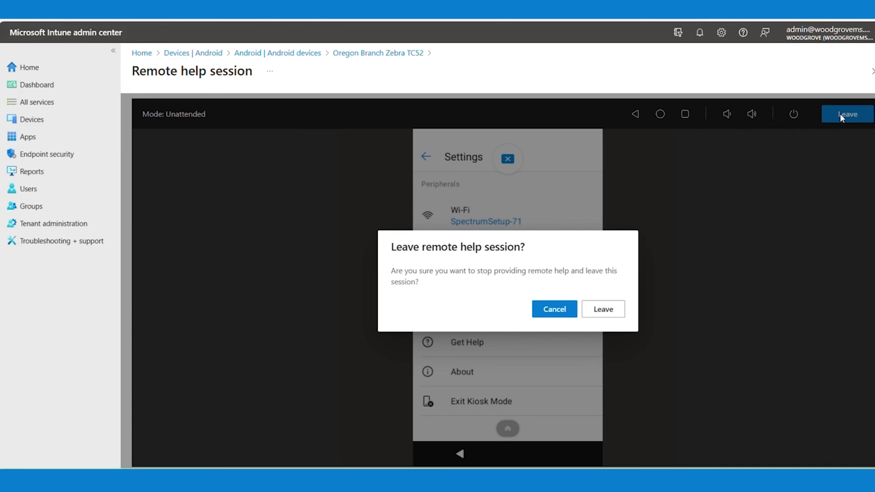
click(598, 309)
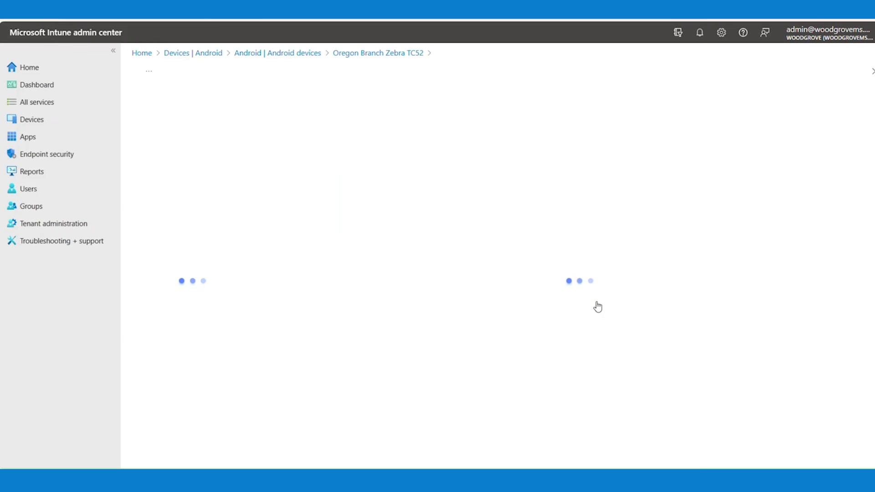